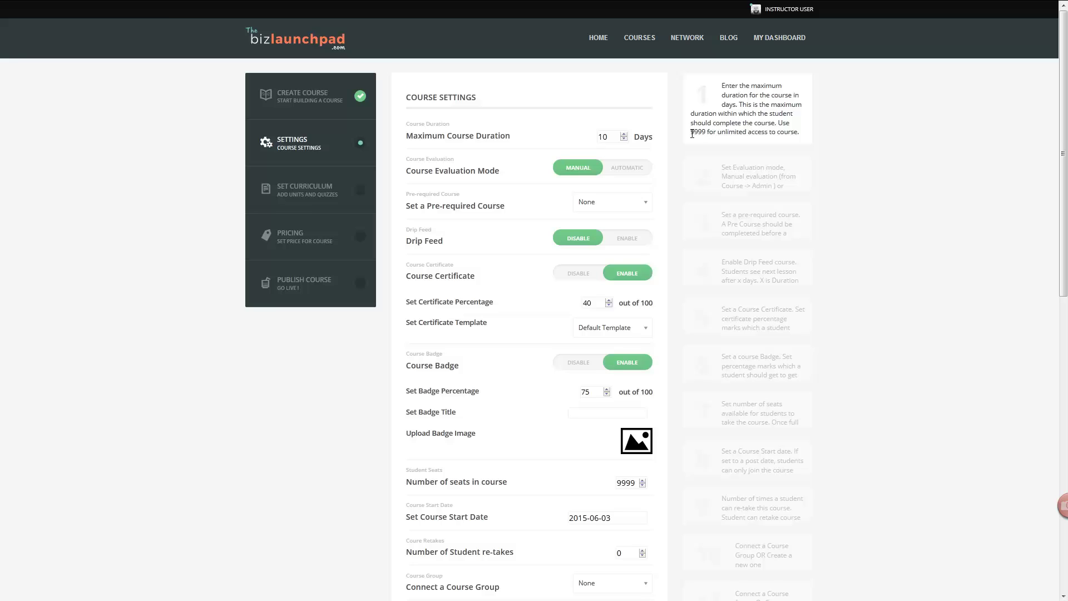
Set the maximum course duration to 9999 days and switch the course evaluation mode to Automatic.
drag(612, 138, 584, 143)
text(9999)
click(527, 178)
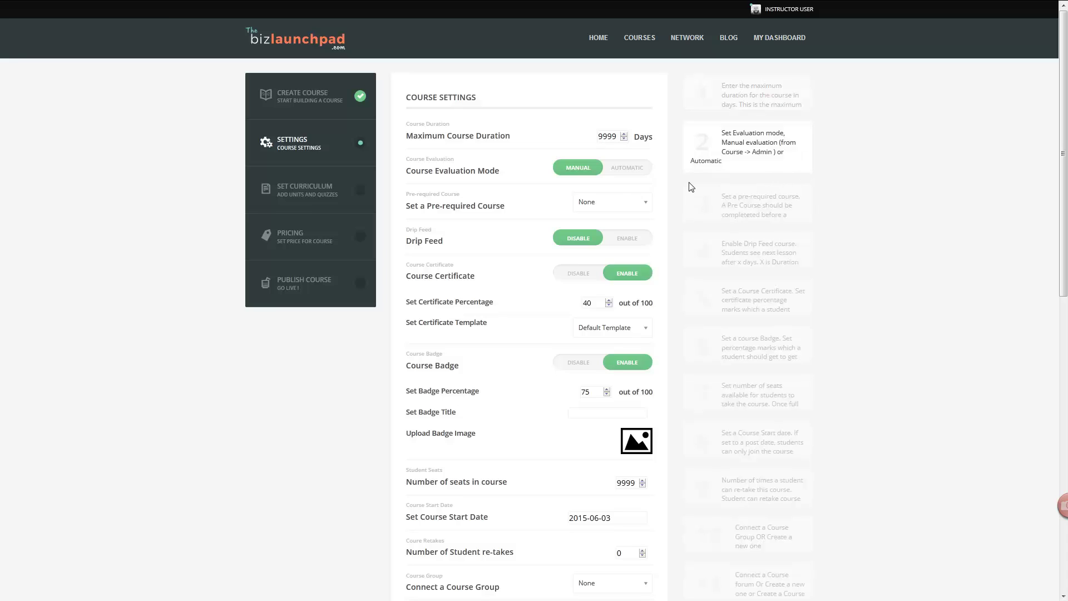
click(627, 177)
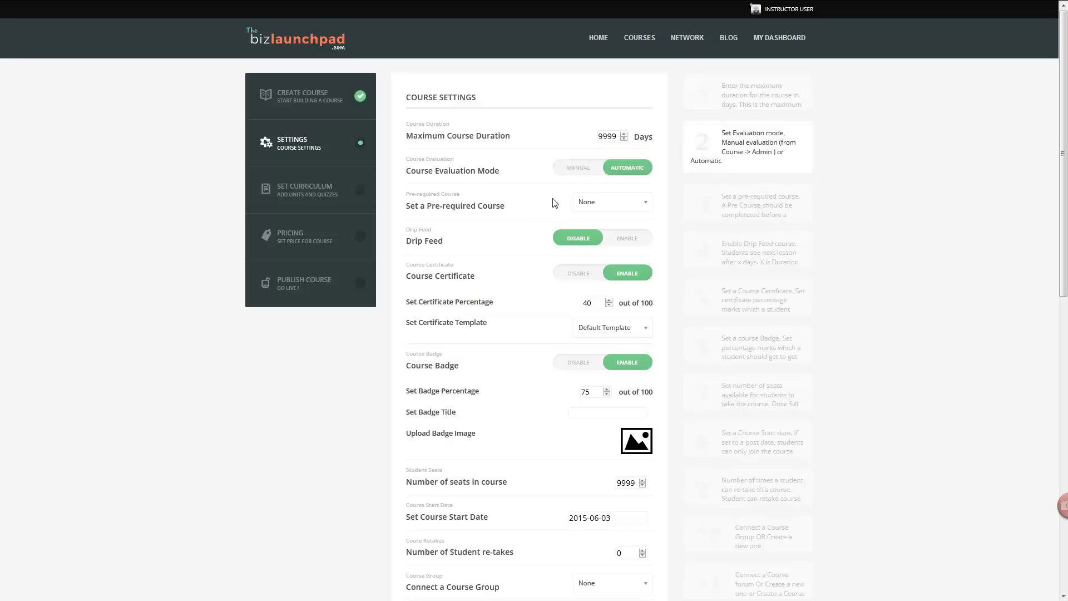
click(590, 205)
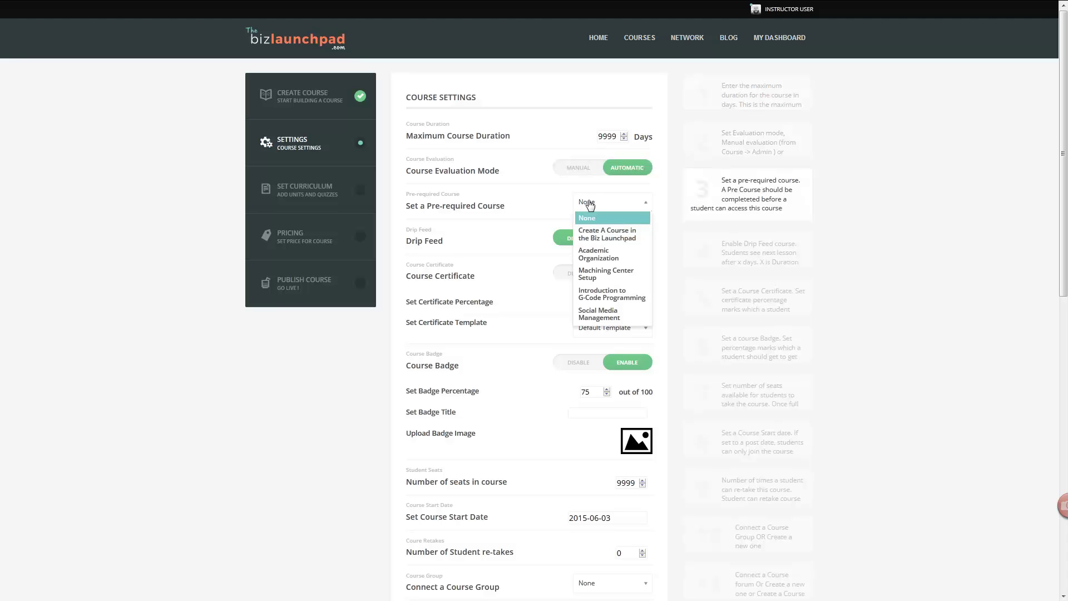
click(533, 202)
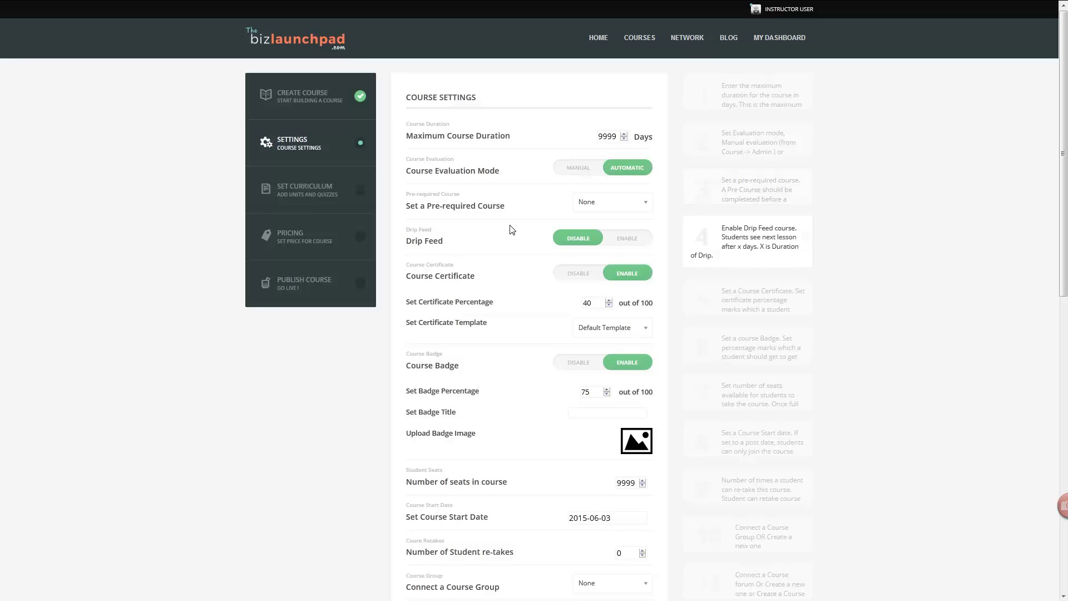
click(618, 238)
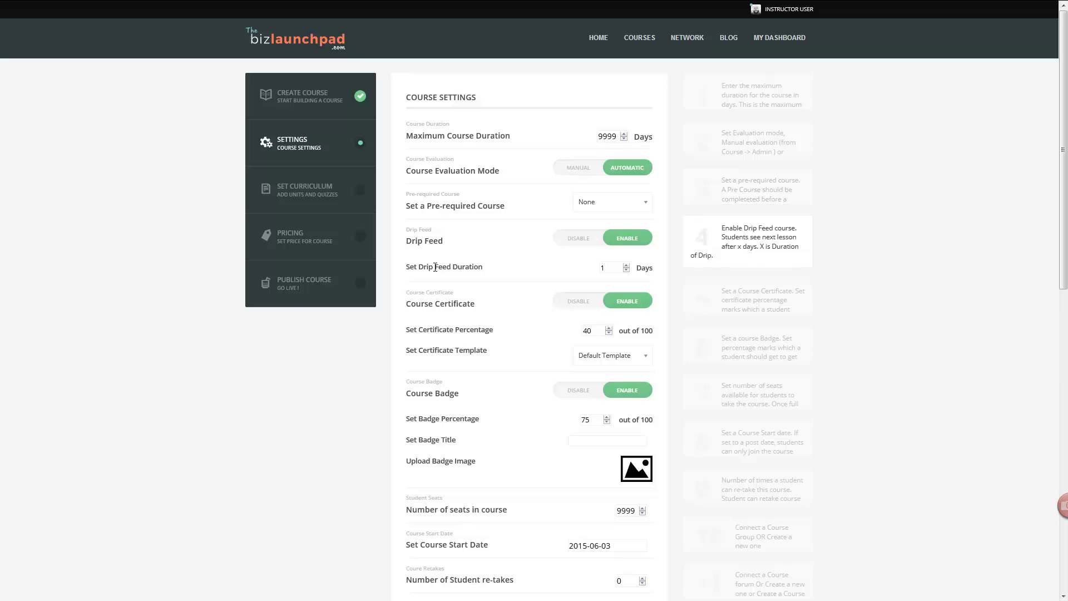
click(601, 269)
key(BackSpace)
click(572, 244)
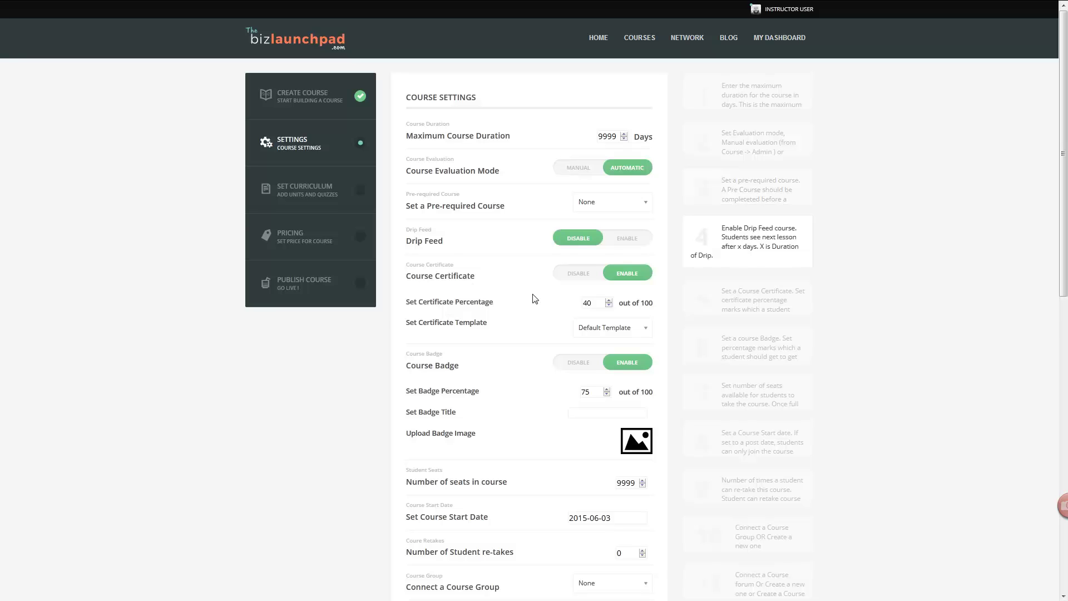
click(577, 272)
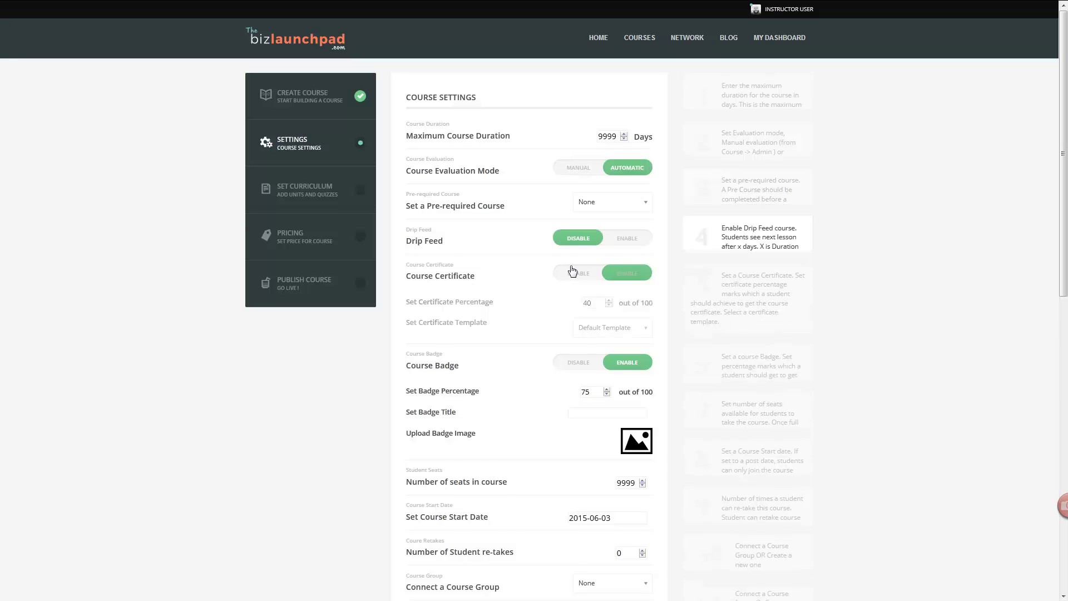
click(625, 275)
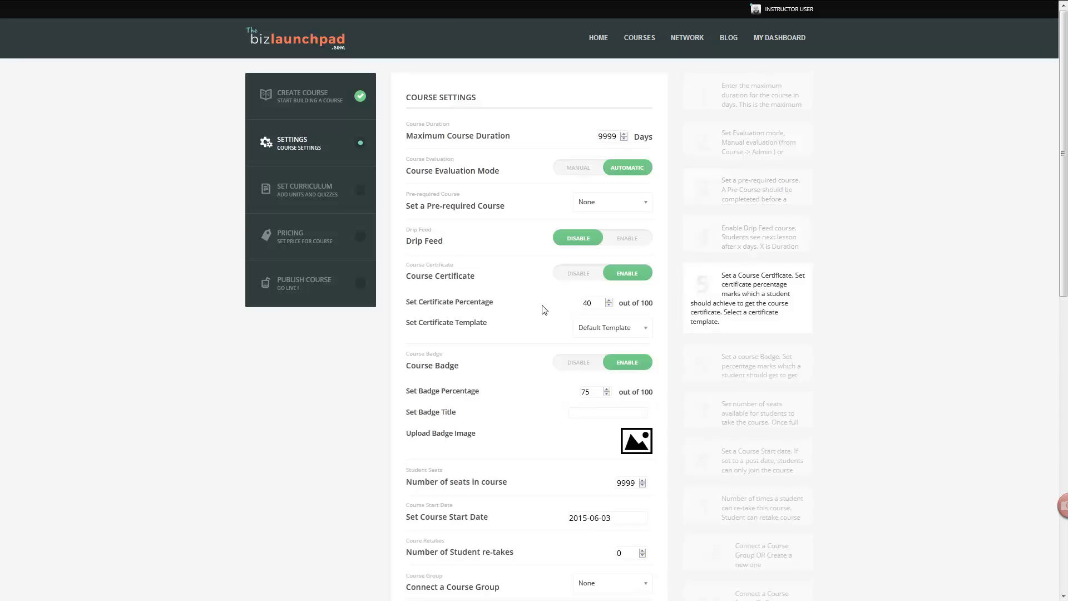
Set the certificate percentage to 75 out of 100 and choose Default Template as the certificate template.
double_click(586, 303)
text(75)
click(598, 333)
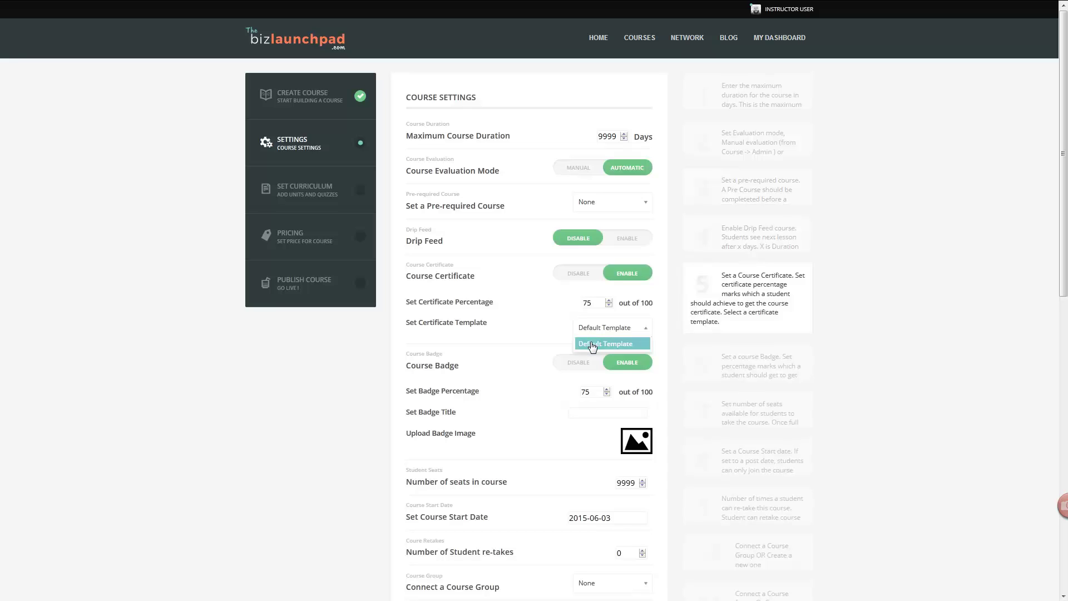
click(589, 342)
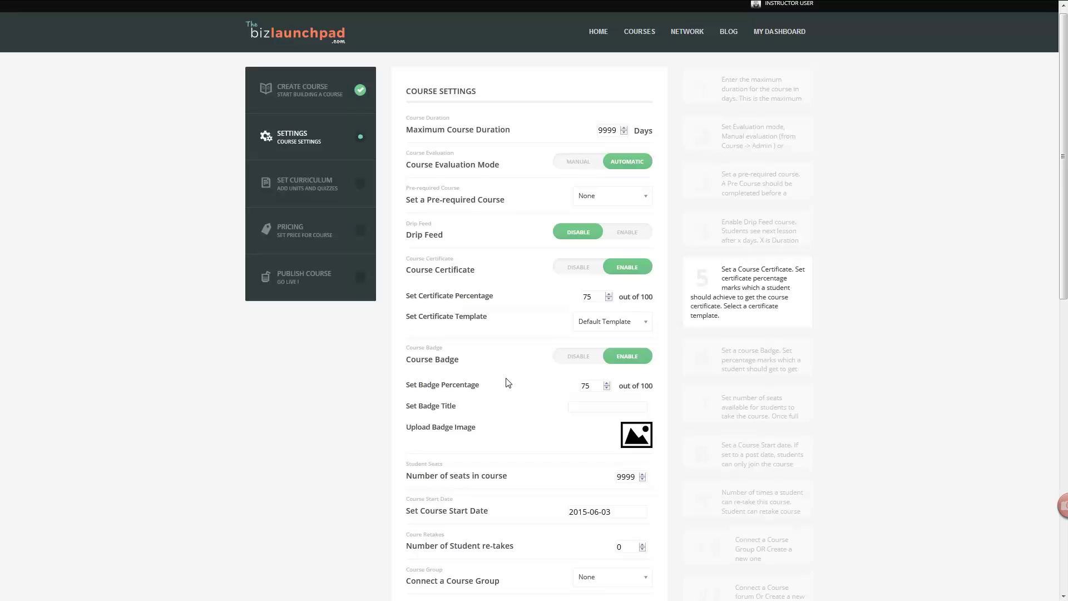
Enter "First complete course" as the course badge title.
scroll(489, 373, down, 1)
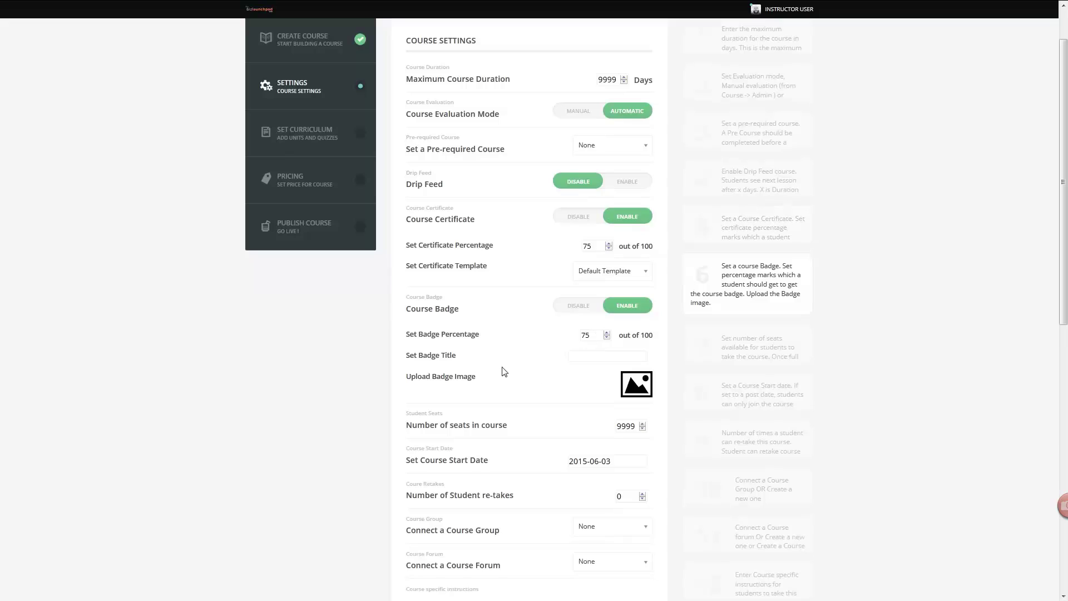
click(630, 356)
text(Fist complete course)
click(579, 357)
text(r)
Set the existing library image TheBizLaunchpad_Logo_ICONonly1.png, the round teal logo icon, as the course badge.
click(637, 391)
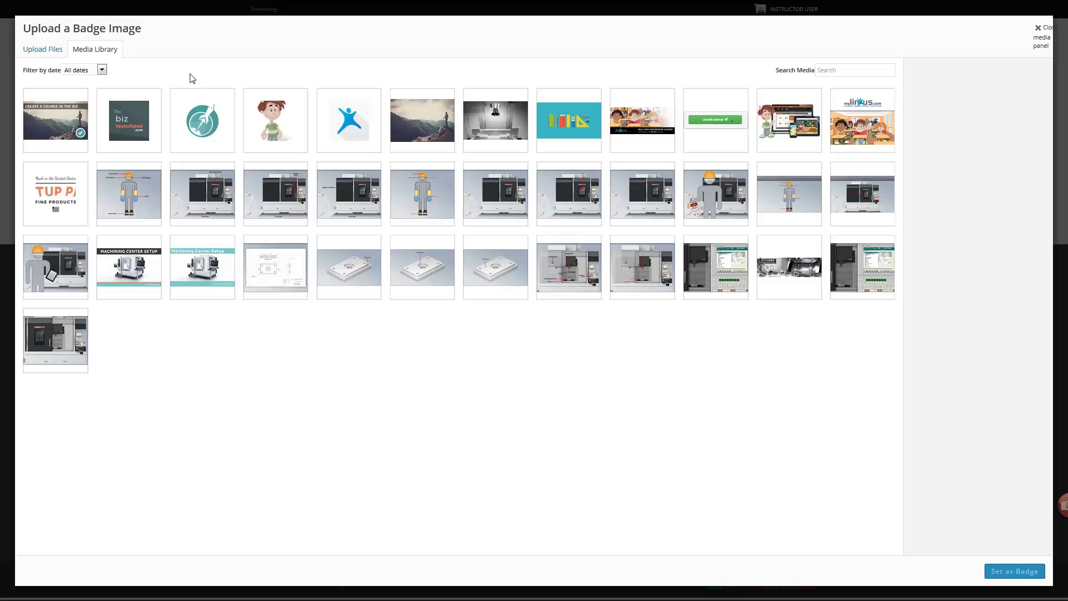
click(202, 122)
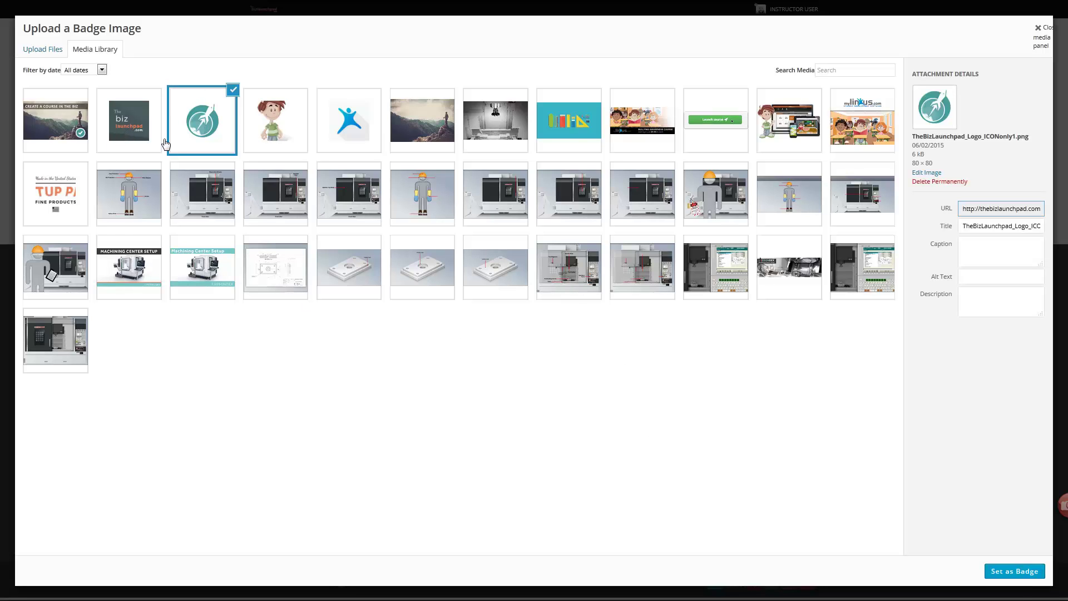
click(1022, 573)
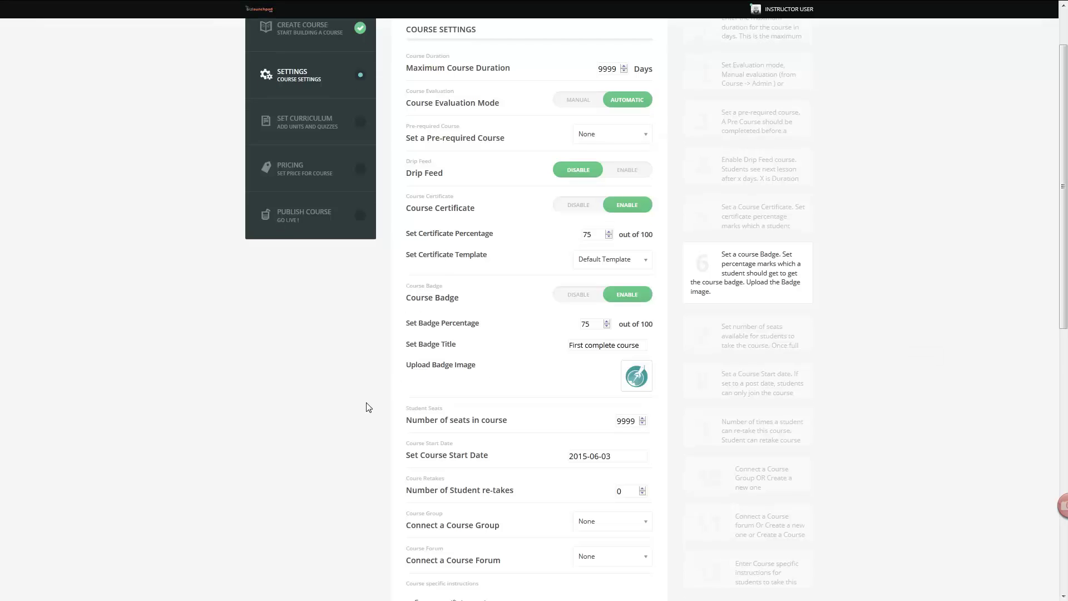
Look at the calendar for the course start date without picking another date.
scroll(365, 407, down, 2)
scroll(366, 407, down, 1)
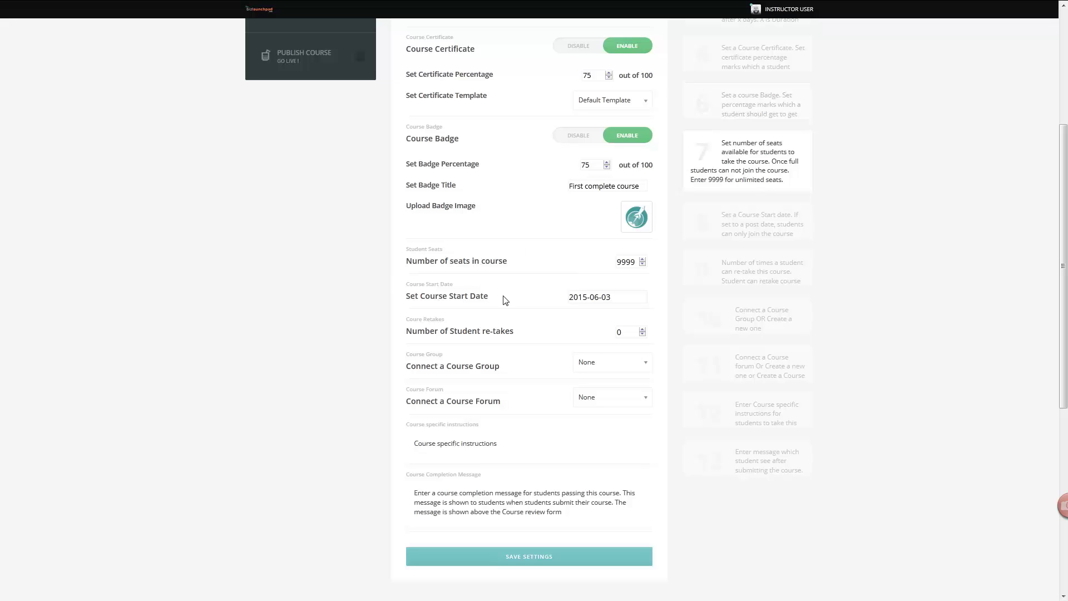
click(588, 301)
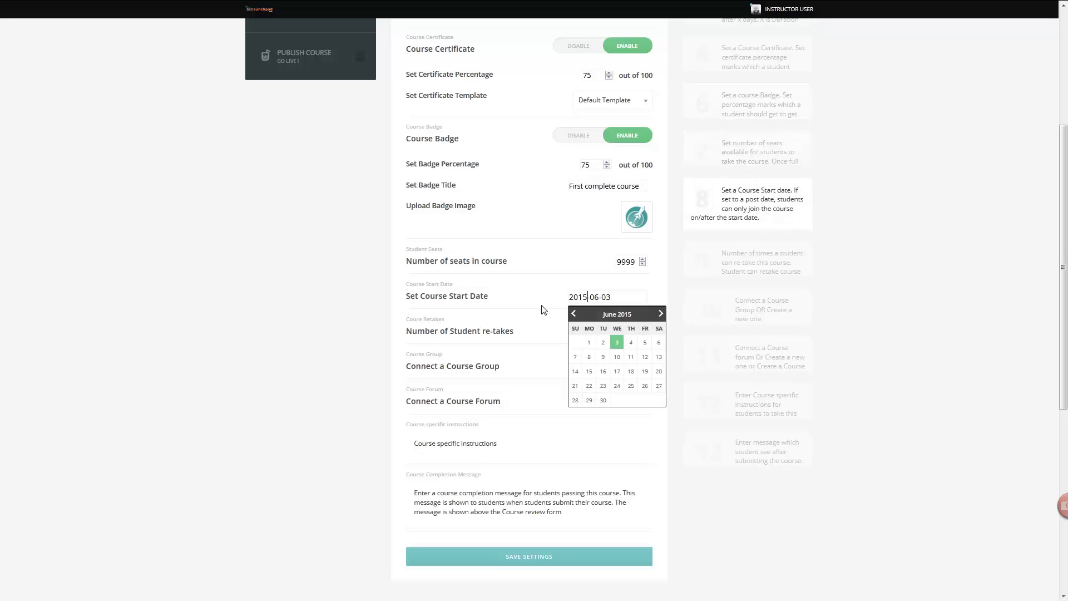
click(528, 288)
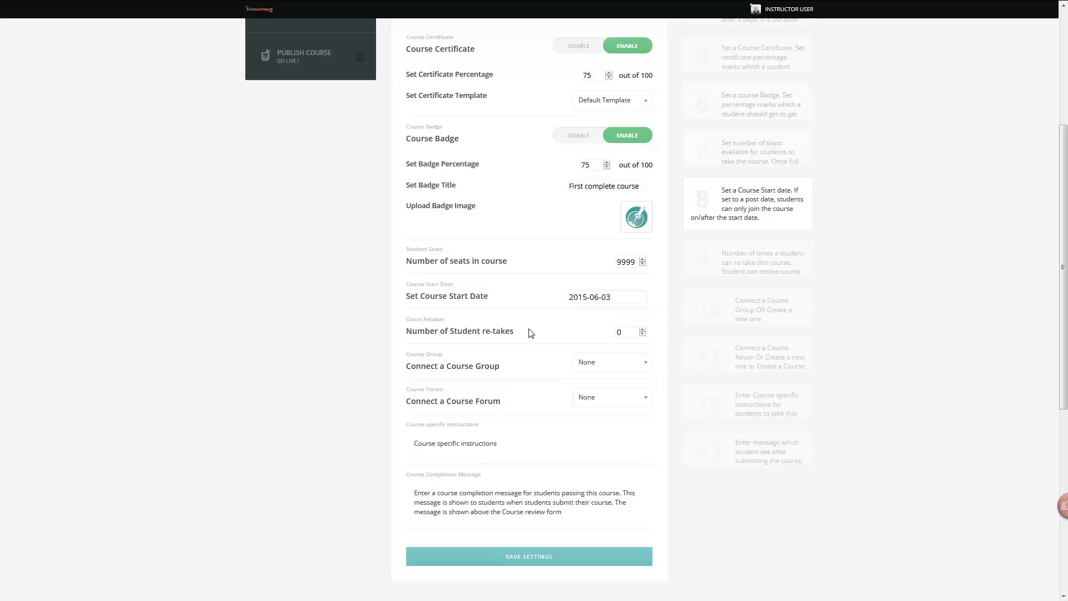
click(570, 333)
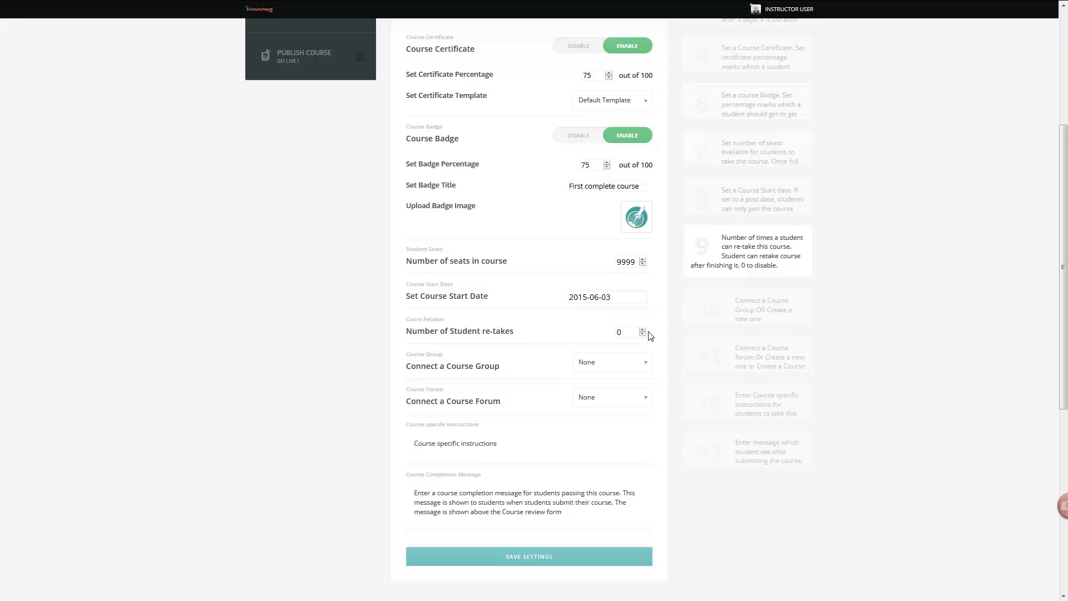
drag(624, 332, 596, 344)
text(2)
key(BackSpace)
text(0)
Review the available course groups and the placeholder texts for the course instructions and completion message.
click(590, 365)
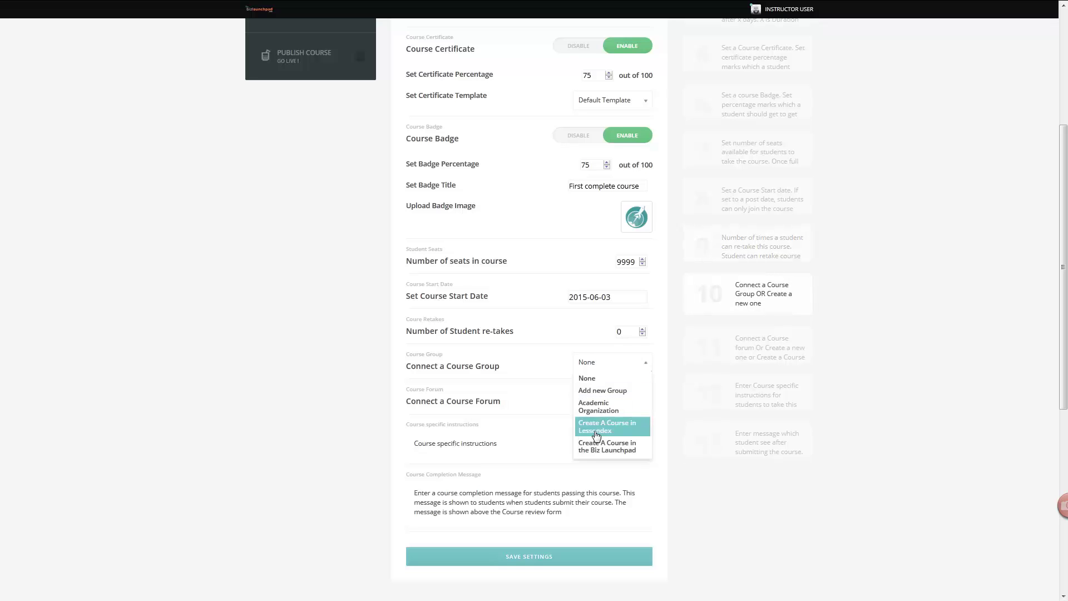
click(521, 368)
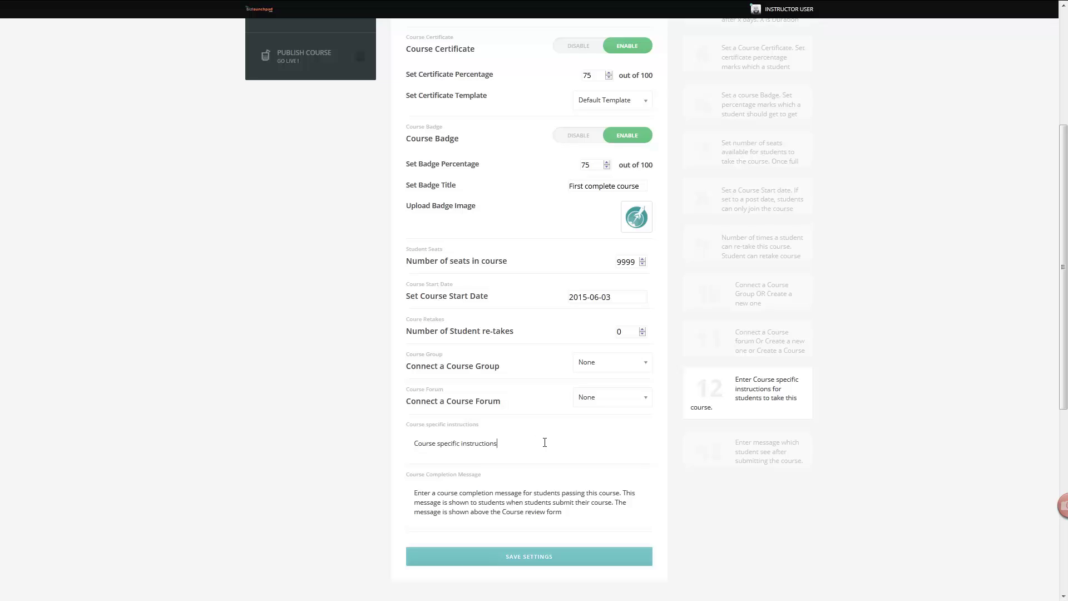
drag(495, 443, 398, 437)
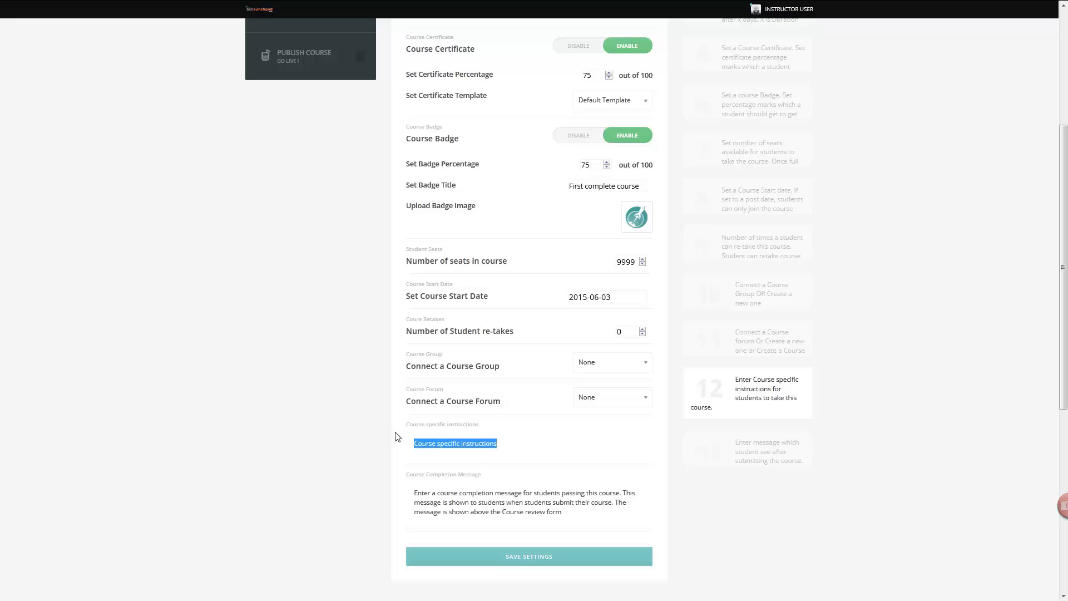
click(367, 428)
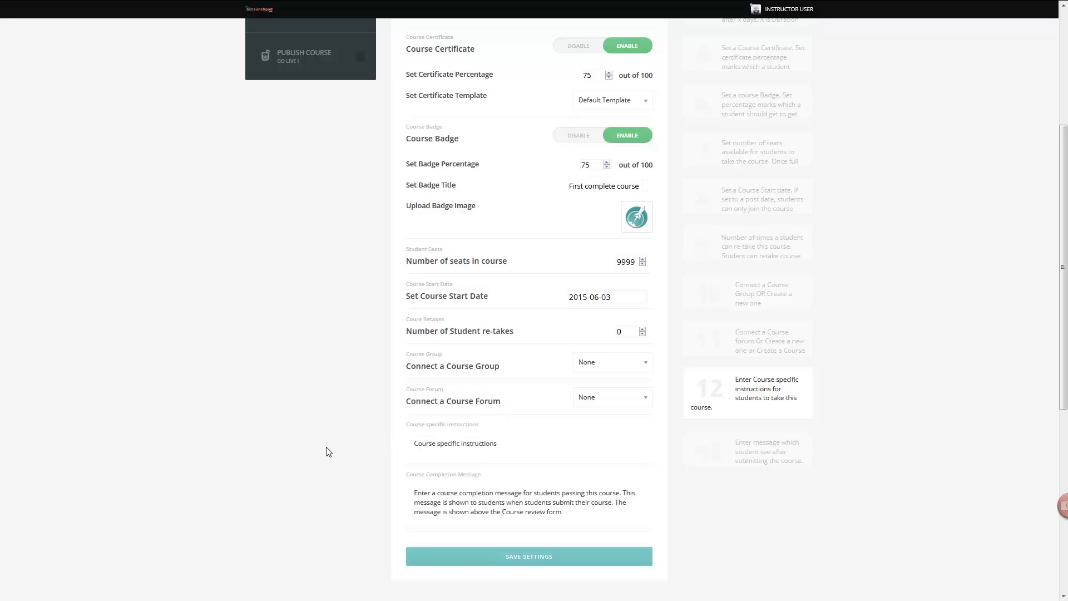
scroll(328, 452, down, 1)
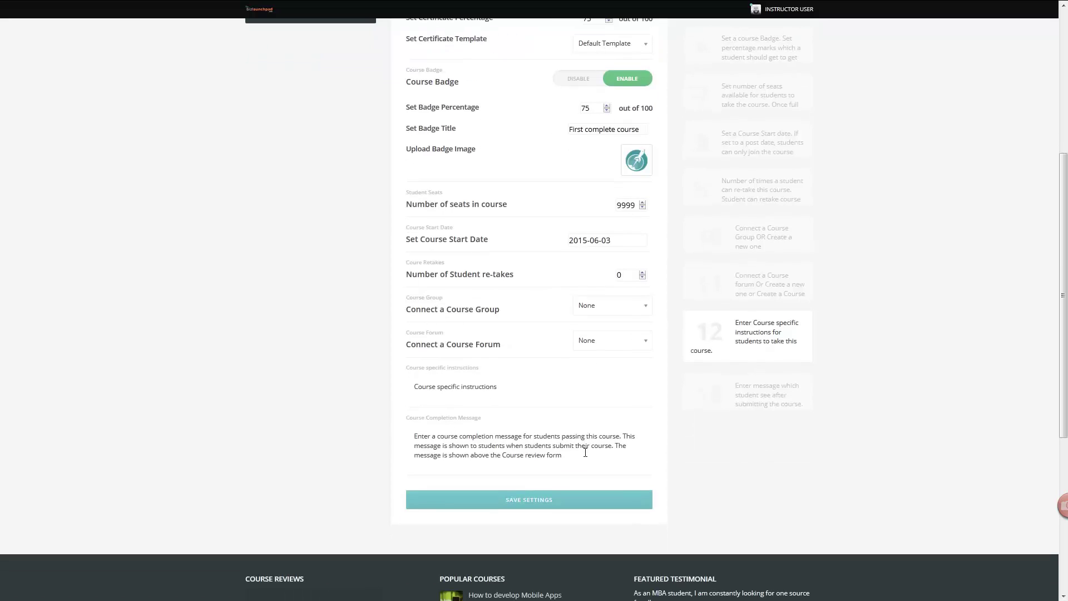
drag(590, 455, 378, 424)
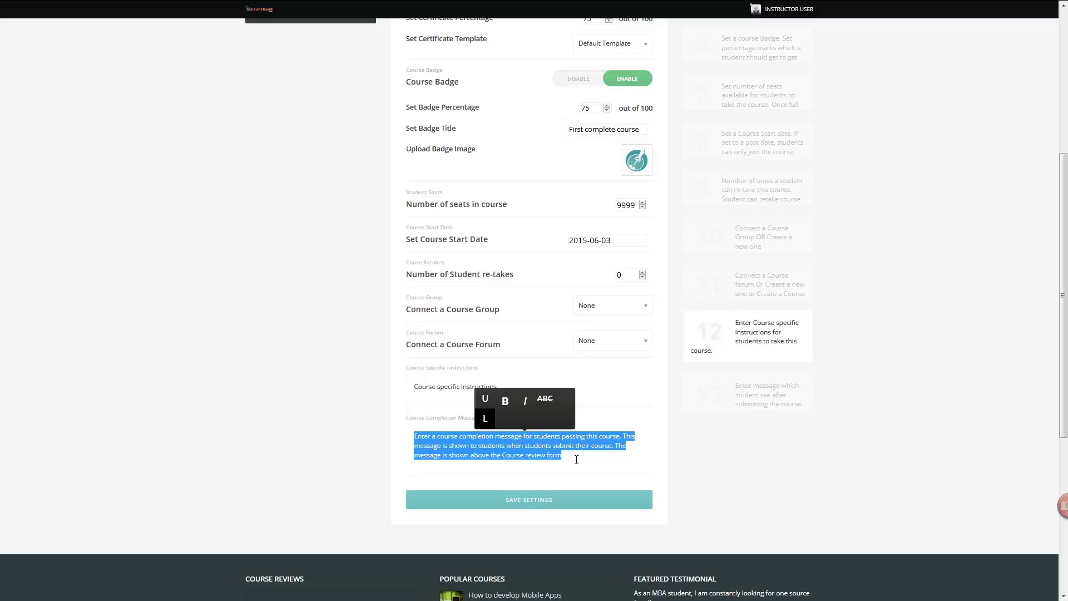
click(336, 384)
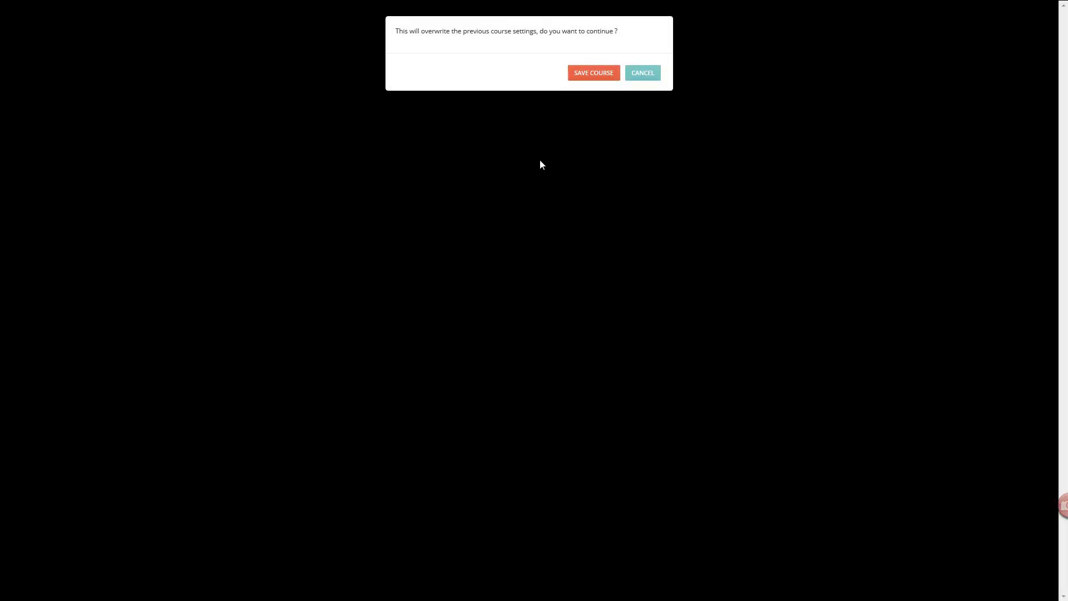
Save the course settings, accepting that the previous ones are overwritten.
click(585, 76)
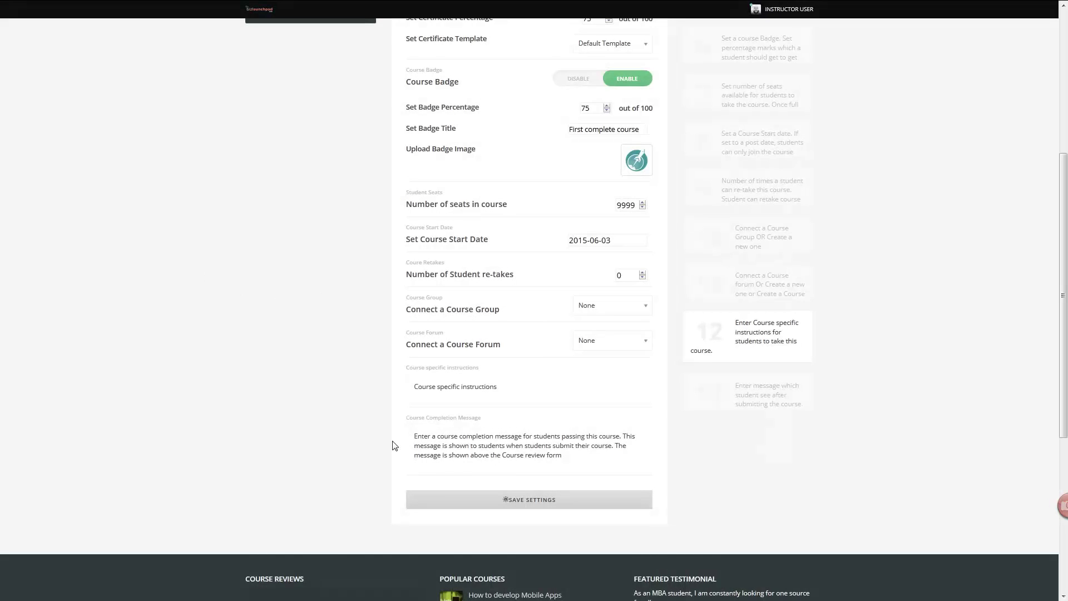
click(467, 503)
scroll(242, 240, up, 2)
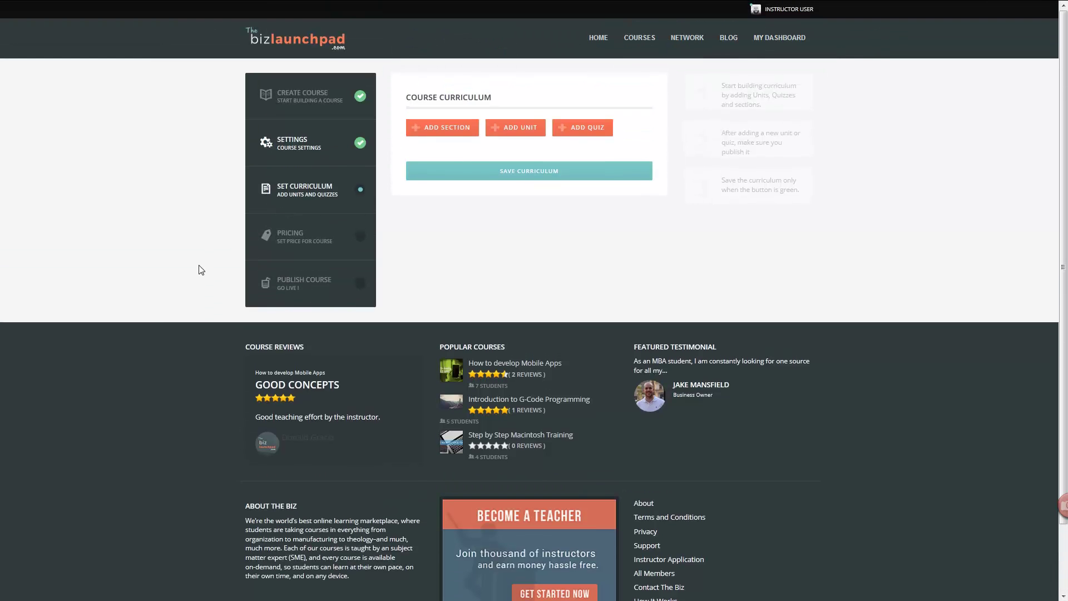